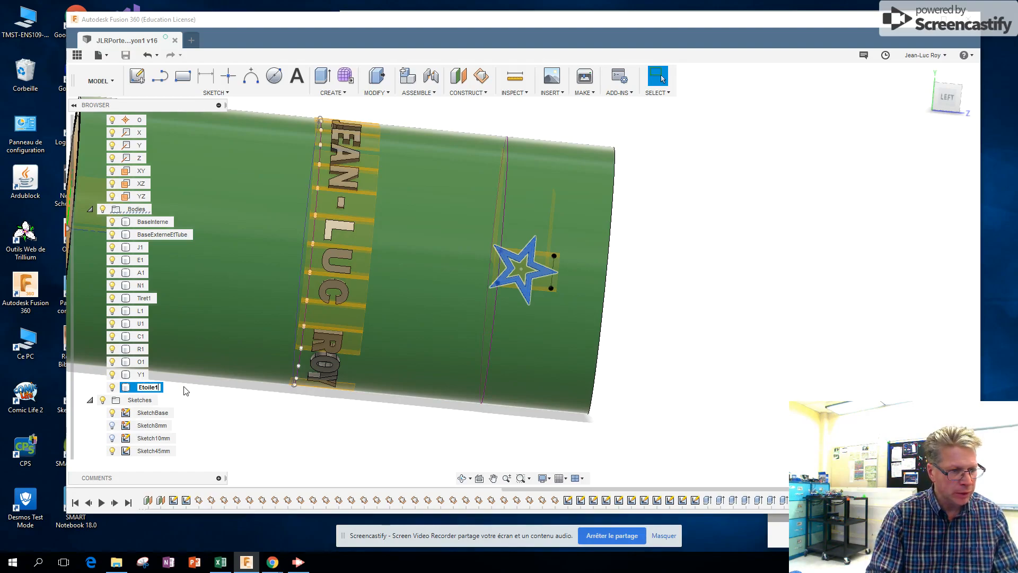
Step: Rename the star body as Etoile1 and clear the body selection
key(Return)
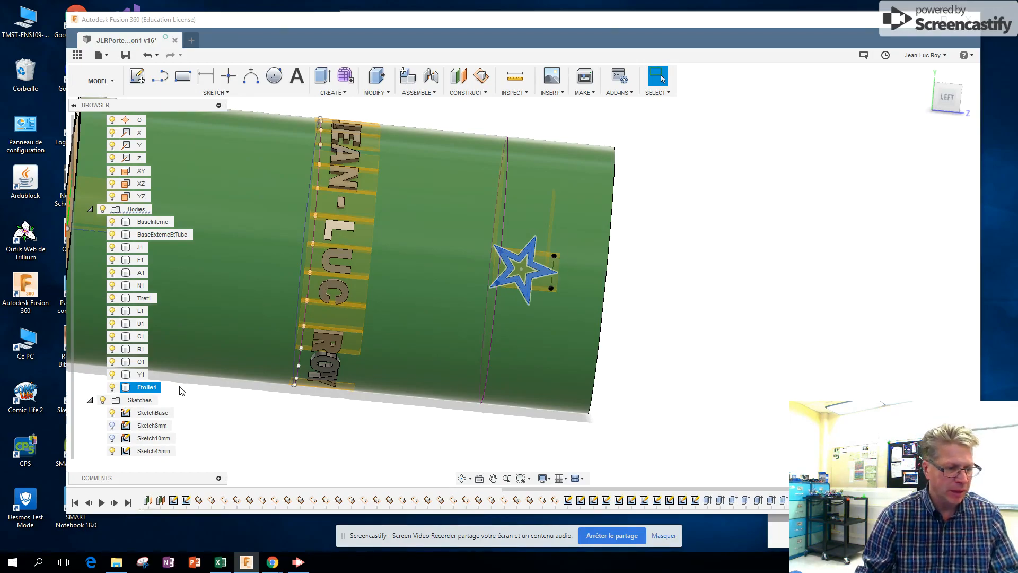
ctrl+click(160, 234)
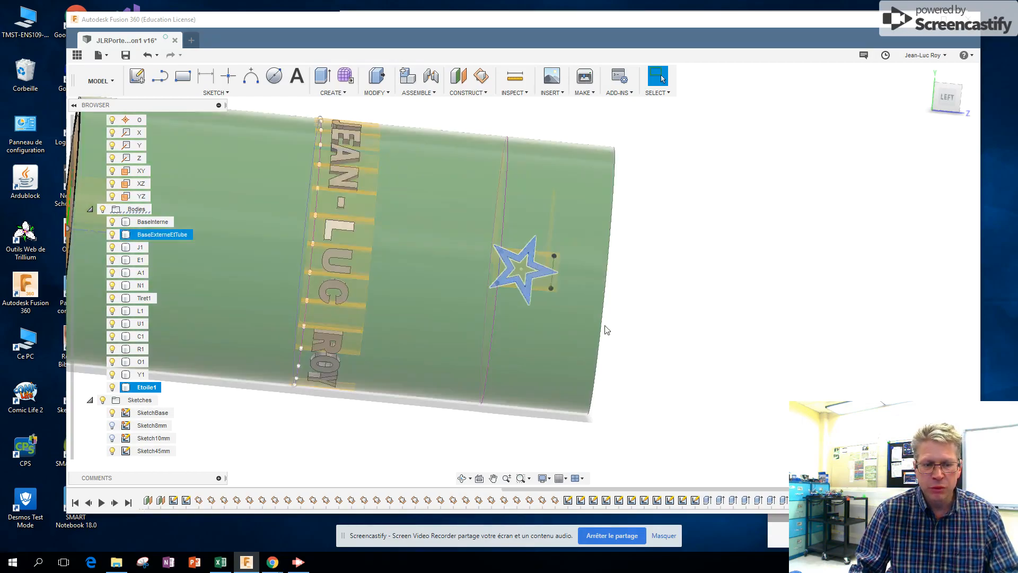
click(665, 326)
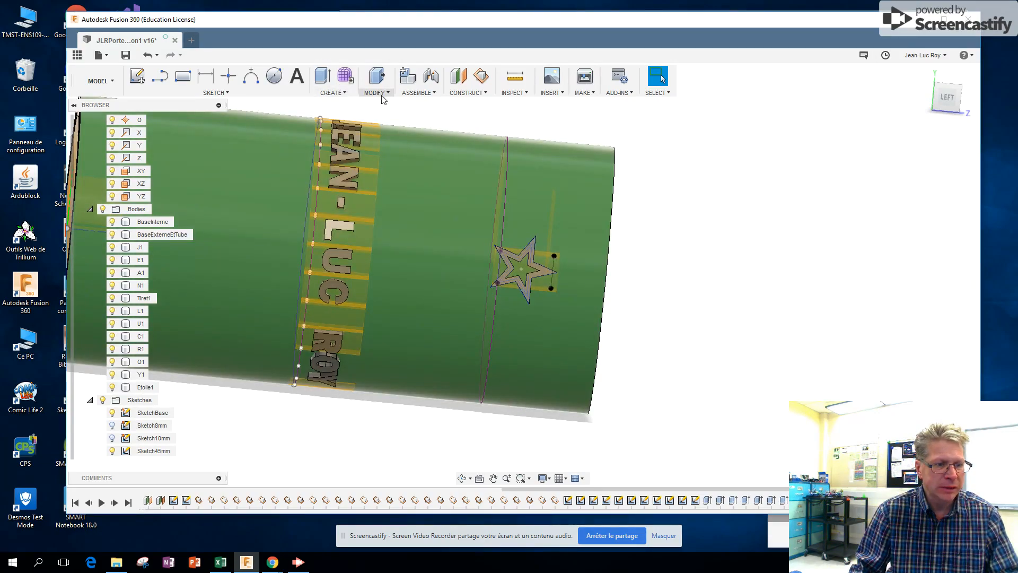
Step: Start a circular pattern of bodies with Etoile1 as the object and the origin Z axis as the rotation axis
click(348, 94)
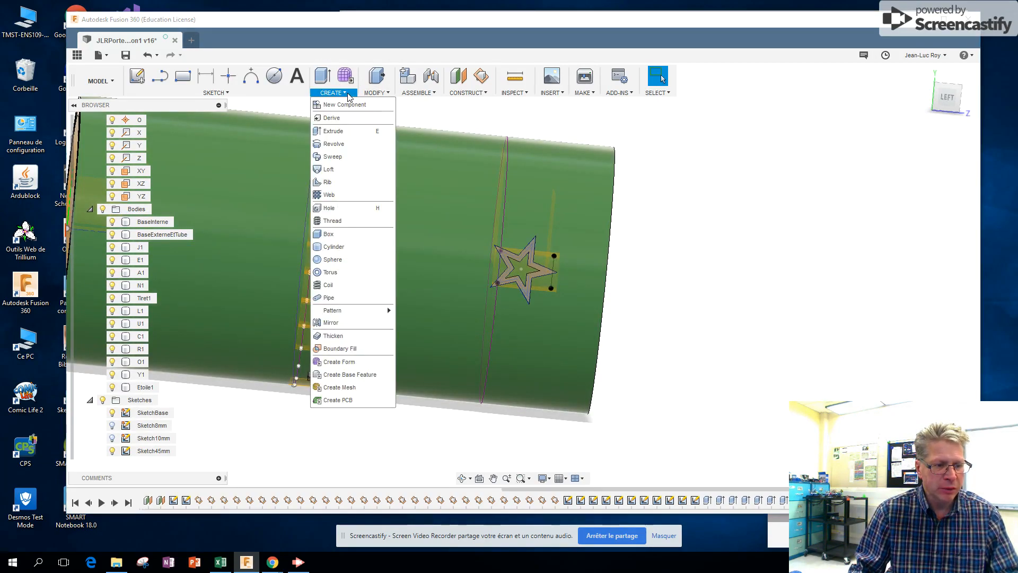
mouse_move(349, 311)
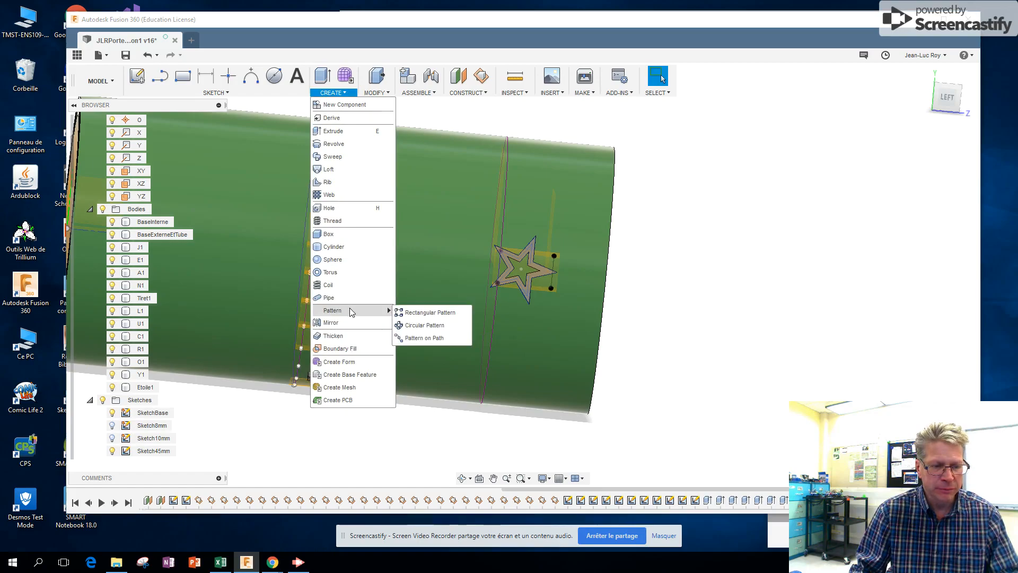
click(424, 326)
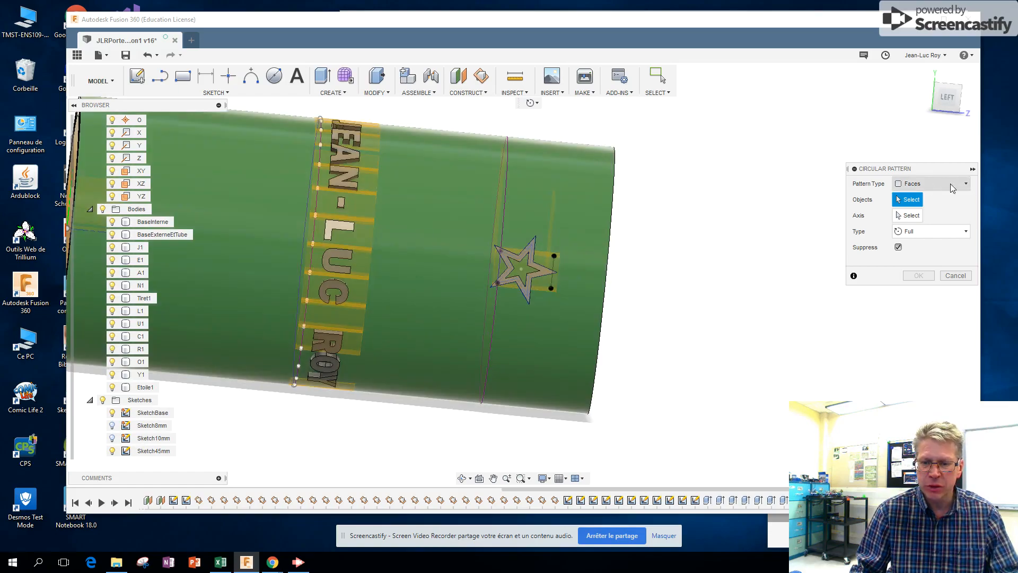
click(966, 184)
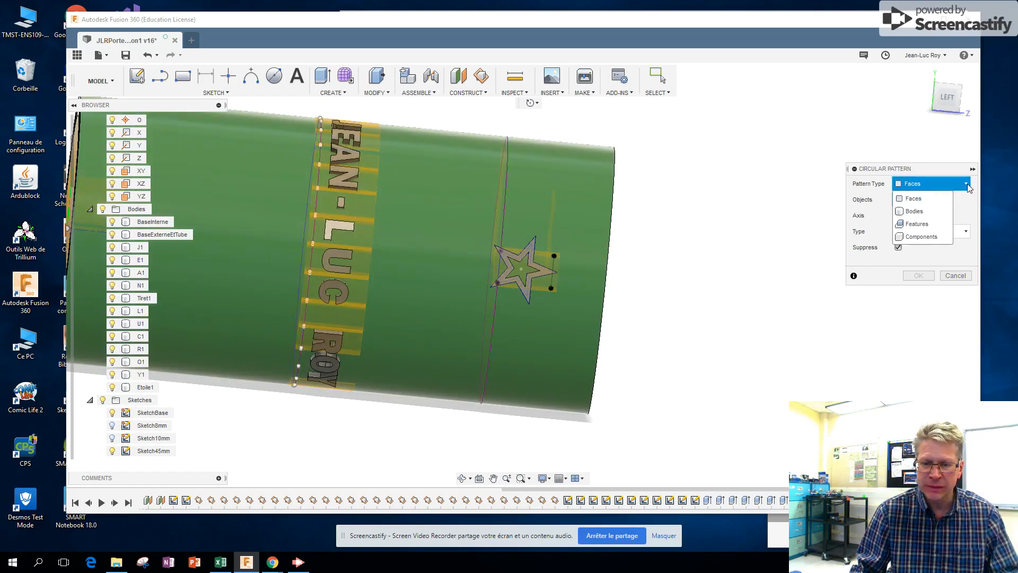
click(914, 211)
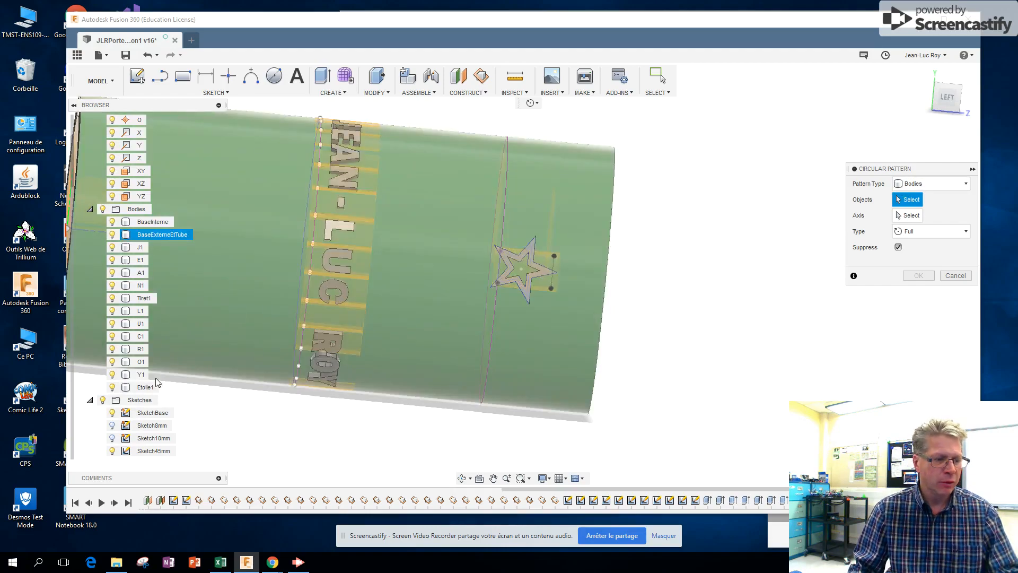
click(144, 388)
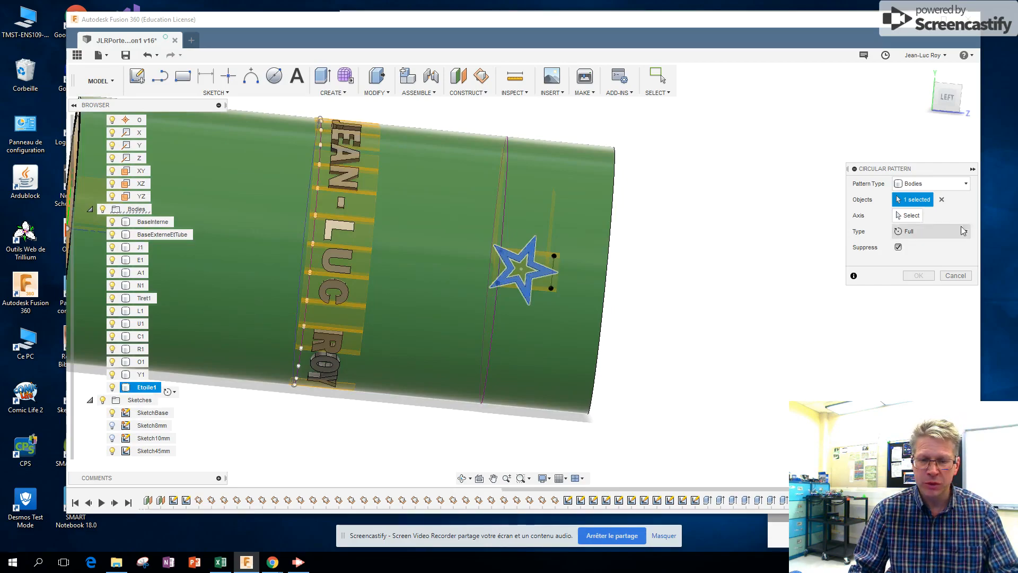
click(908, 215)
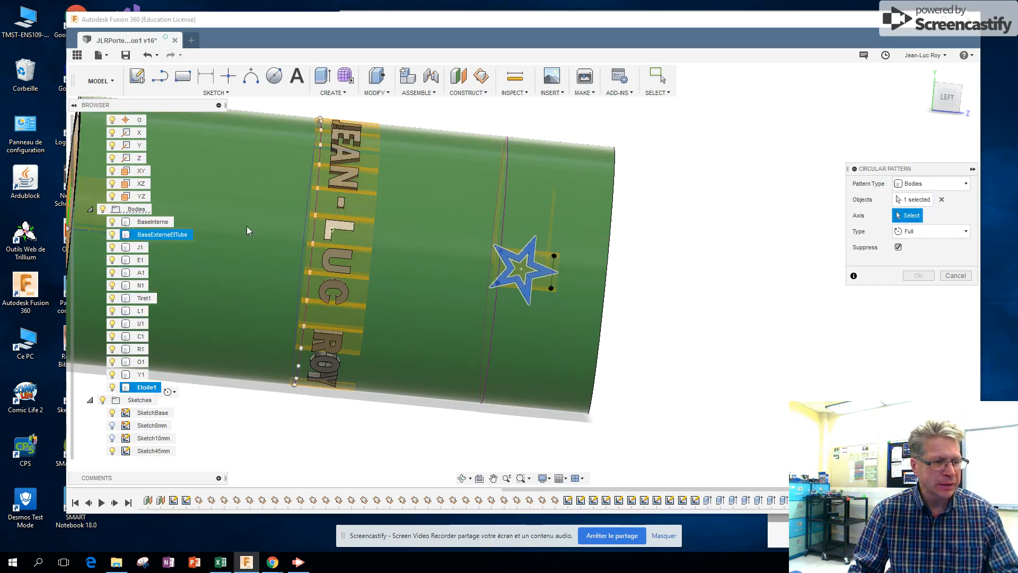
scroll(138, 197, up, 3)
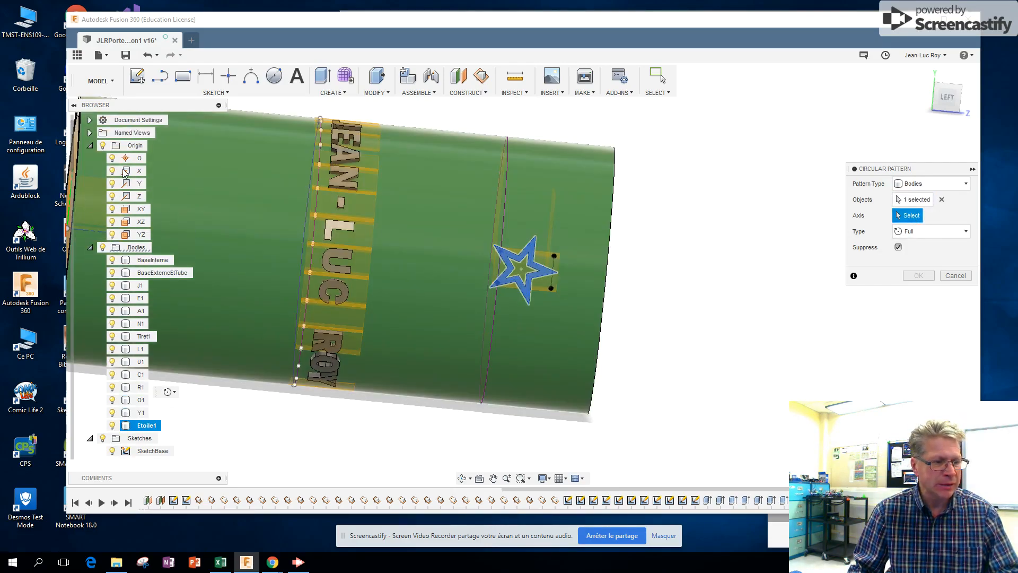
click(140, 198)
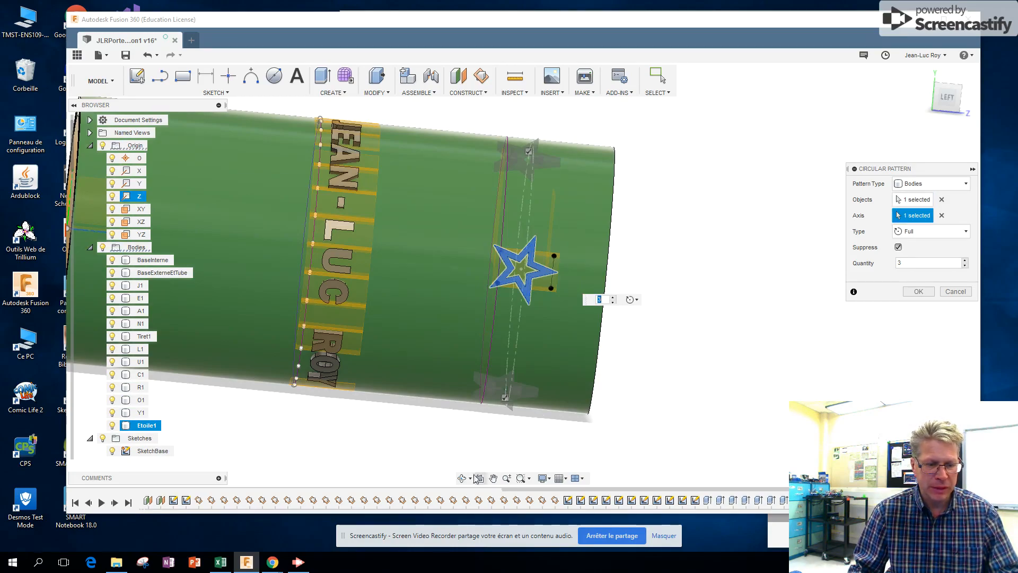
Step: Set the circular pattern's quantity to 8 stars around the full tube and create the pattern
click(613, 299)
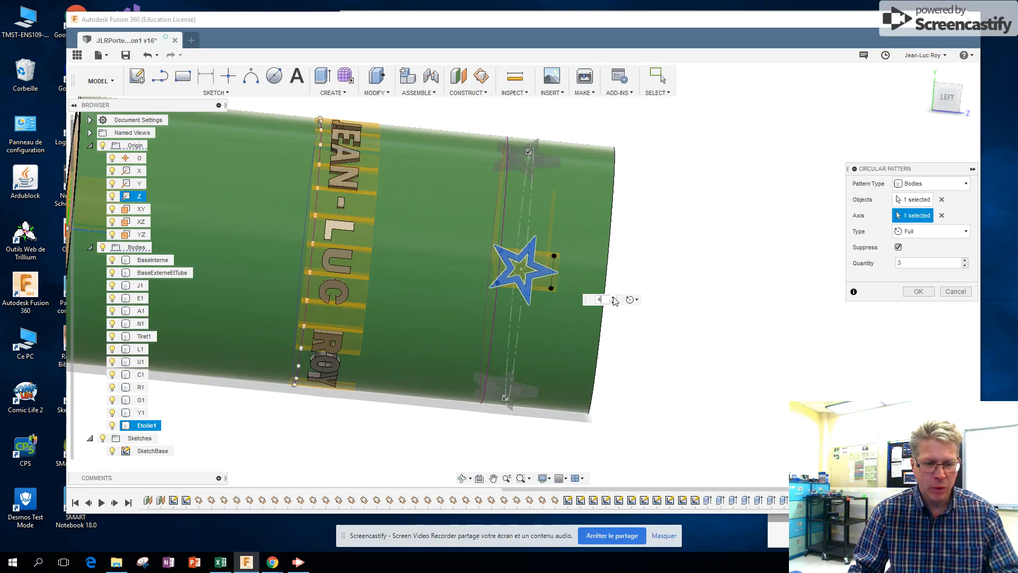
click(614, 298)
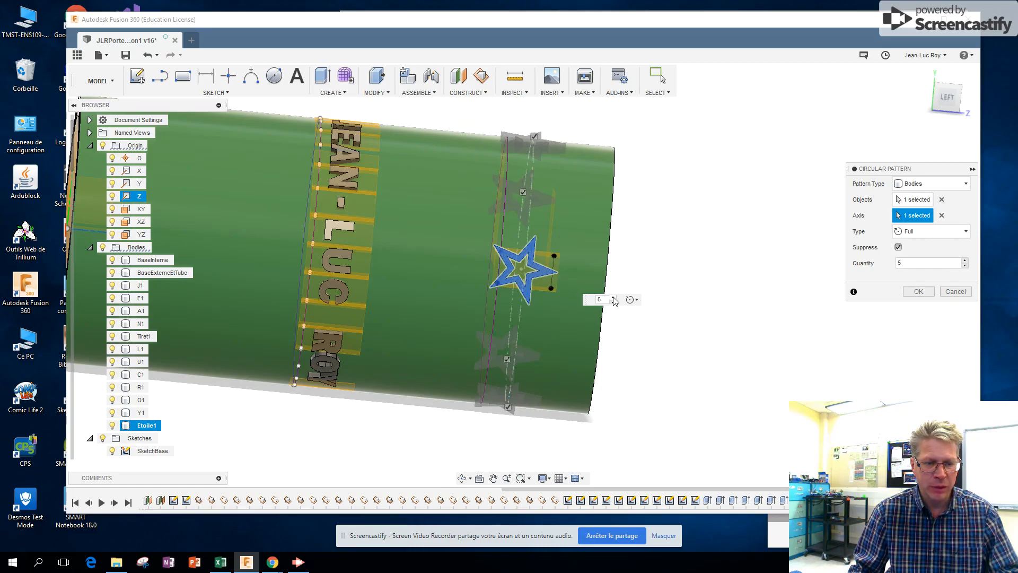
click(463, 478)
drag(581, 305, 561, 337)
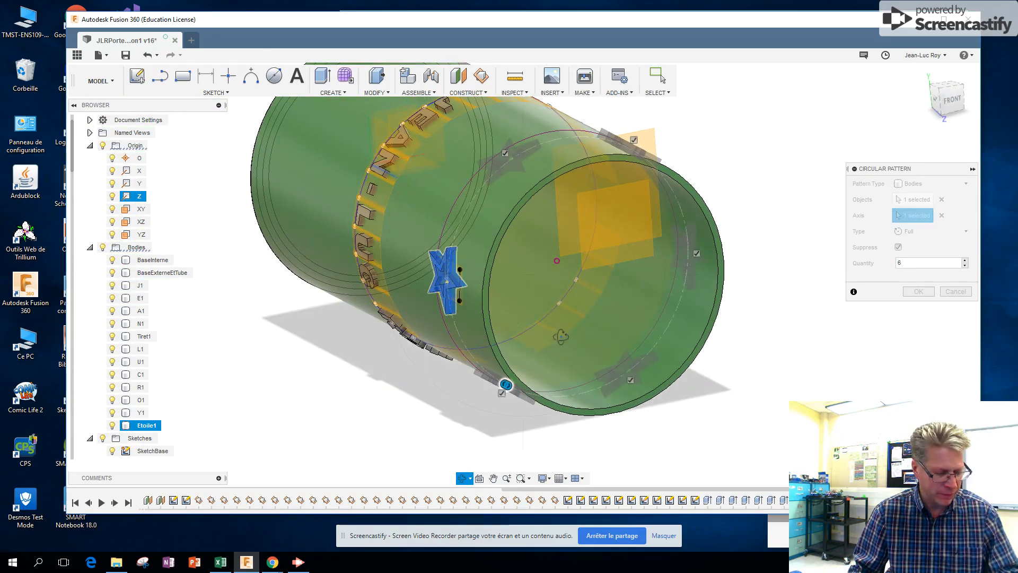
key(Escape)
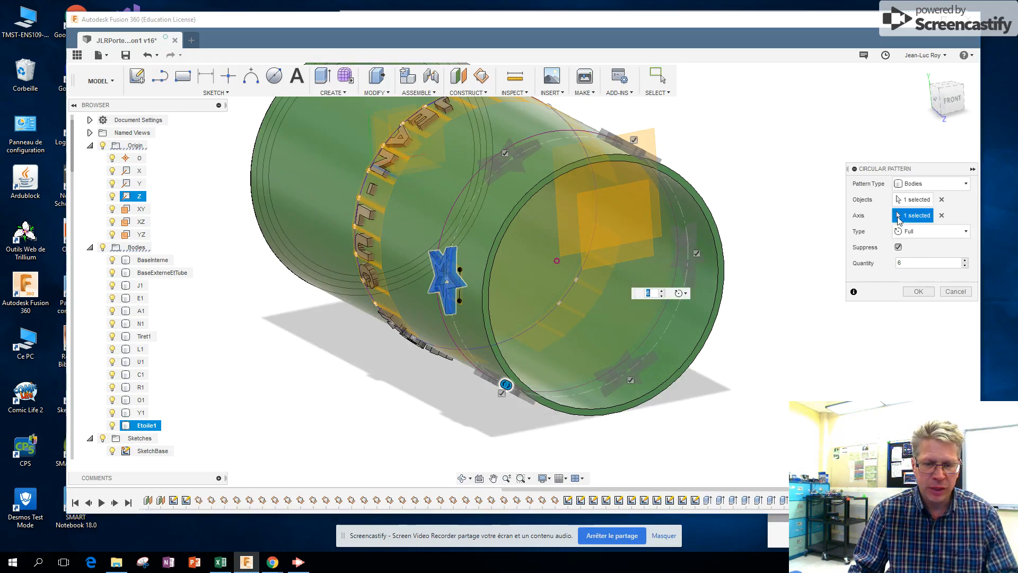
click(965, 261)
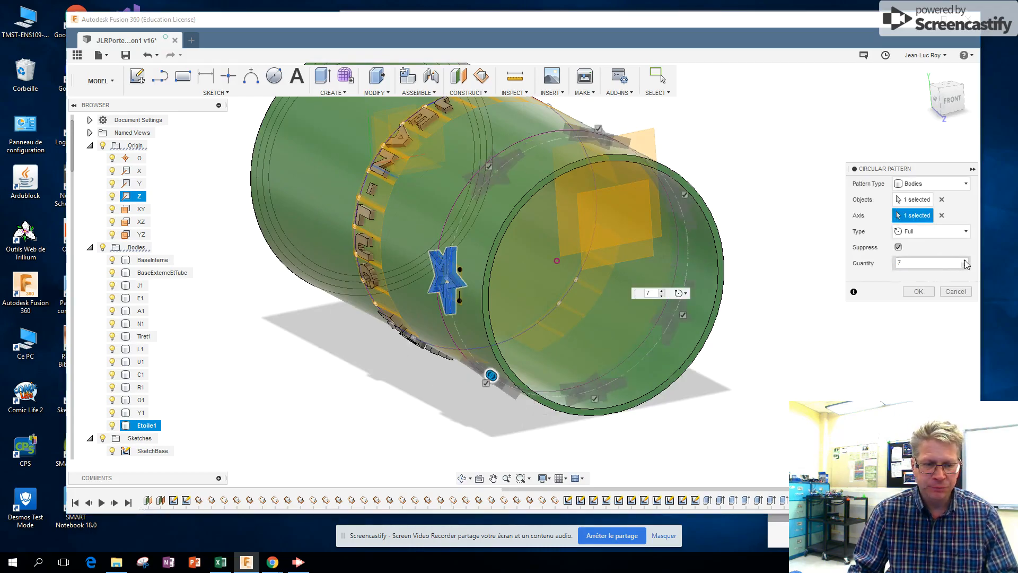
click(965, 260)
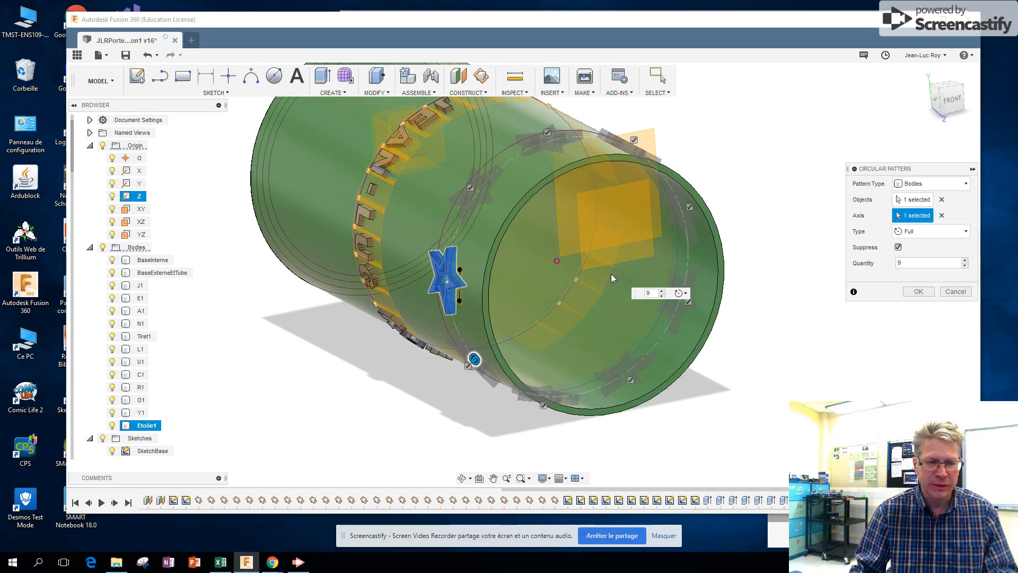
click(965, 267)
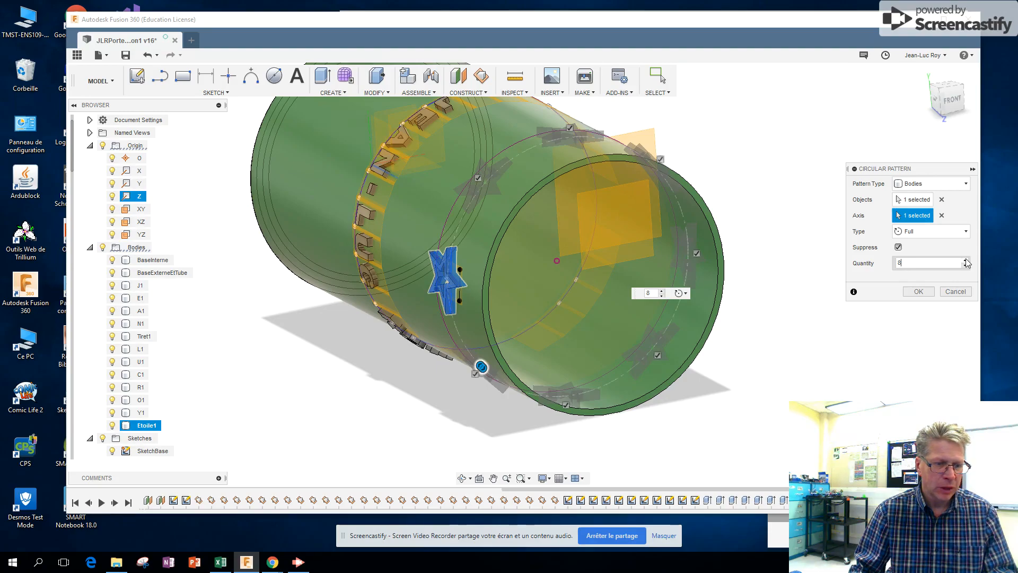
click(965, 261)
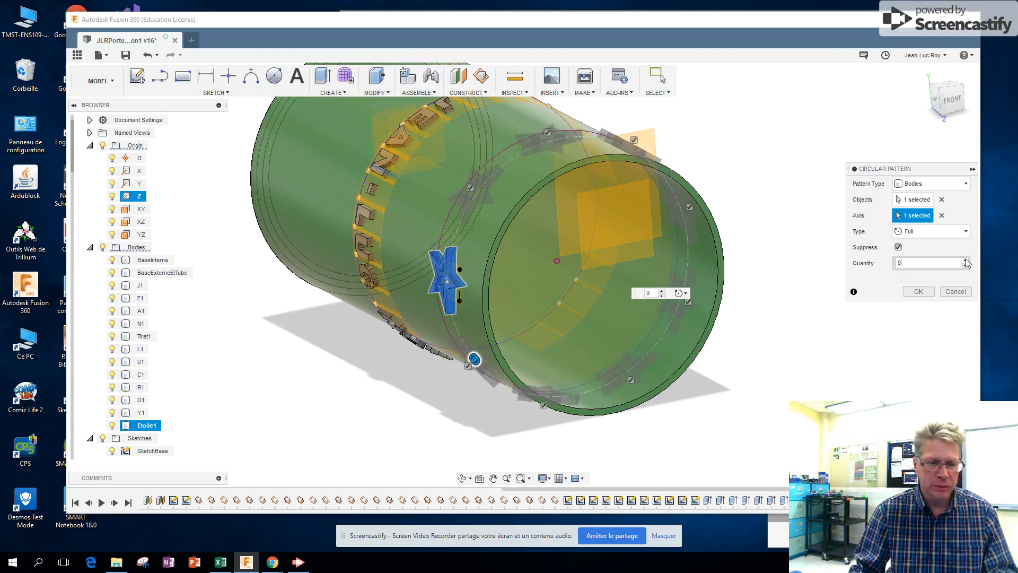
click(965, 265)
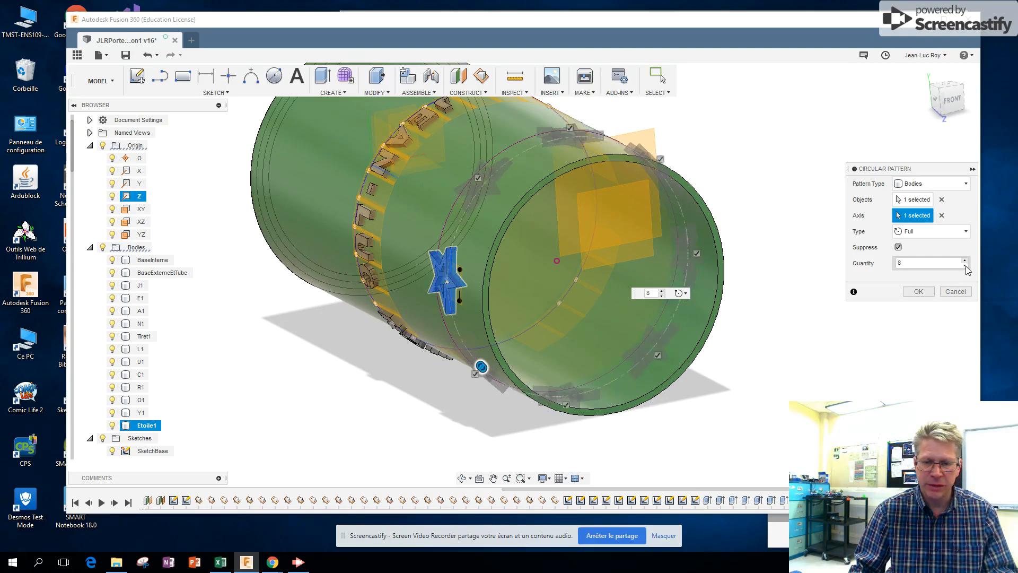
click(927, 293)
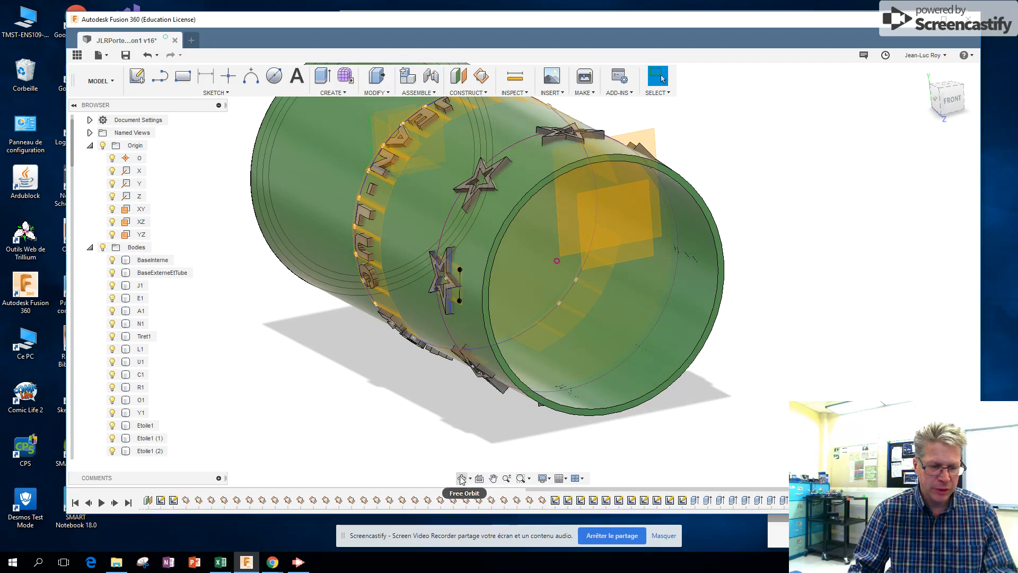
Step: Examine the stars around the tube, checking which bodies the outer star and the small star inside it belong to
drag(459, 445, 531, 176)
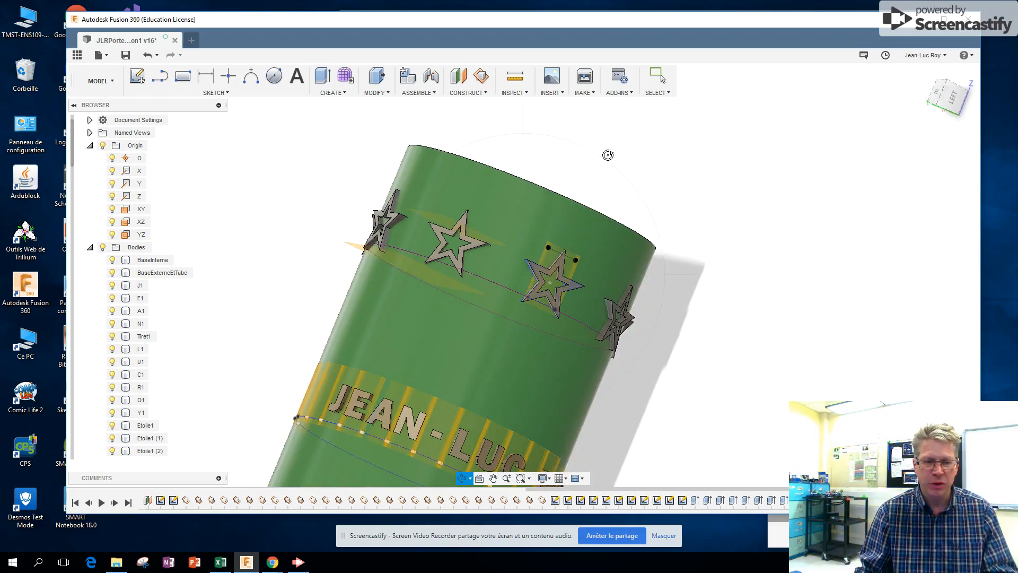
click(657, 77)
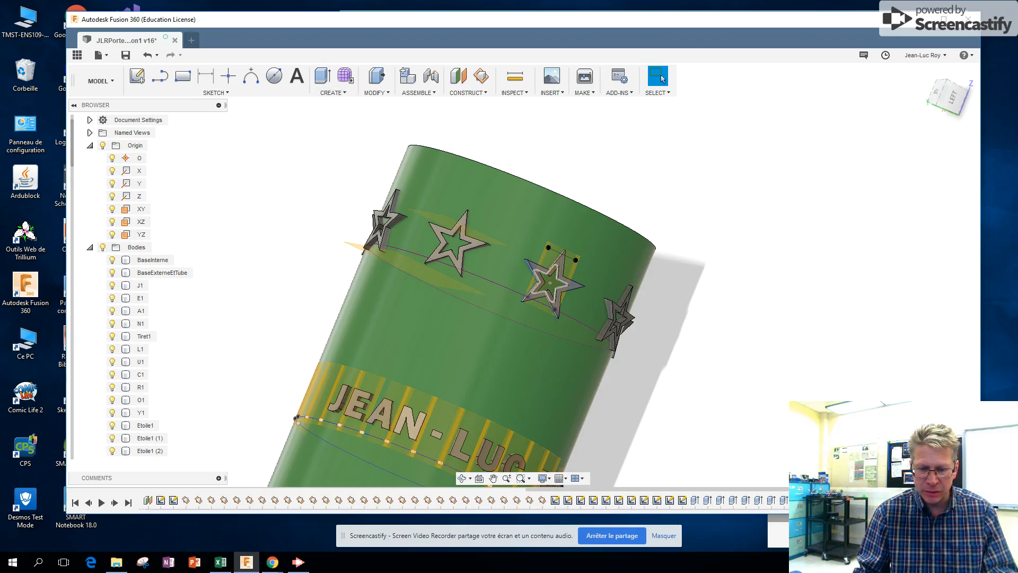
click(550, 283)
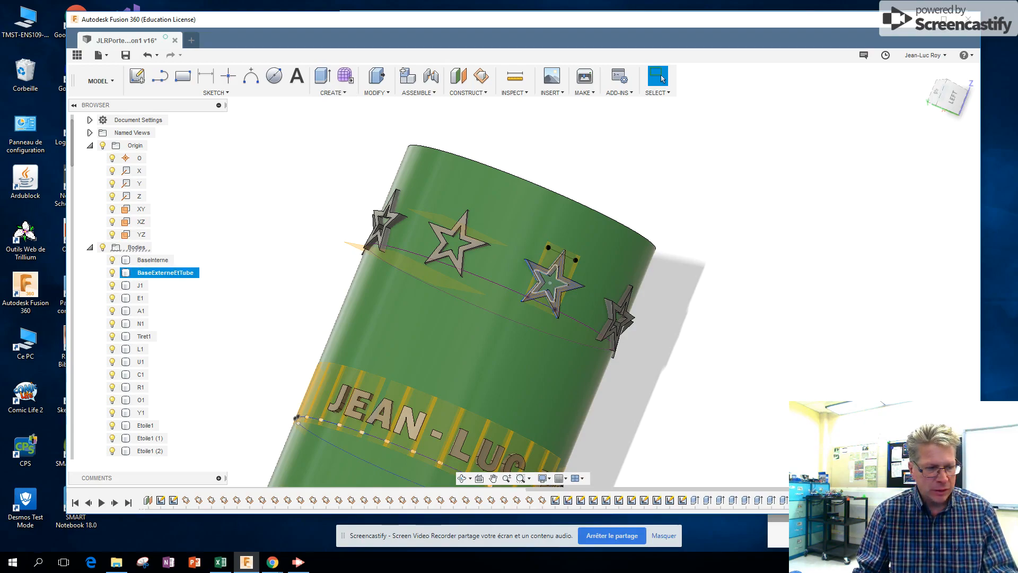
click(567, 285)
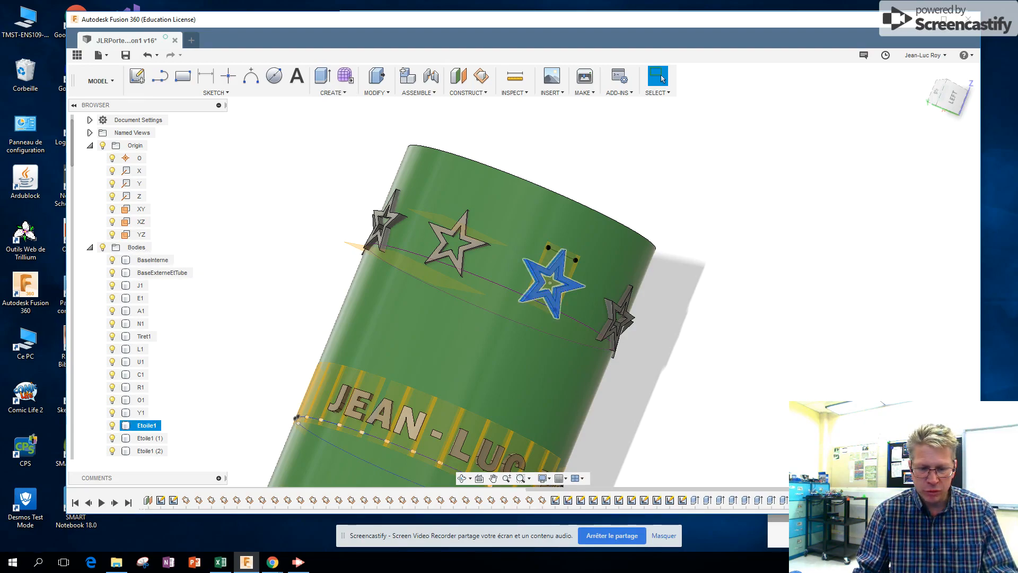
click(550, 283)
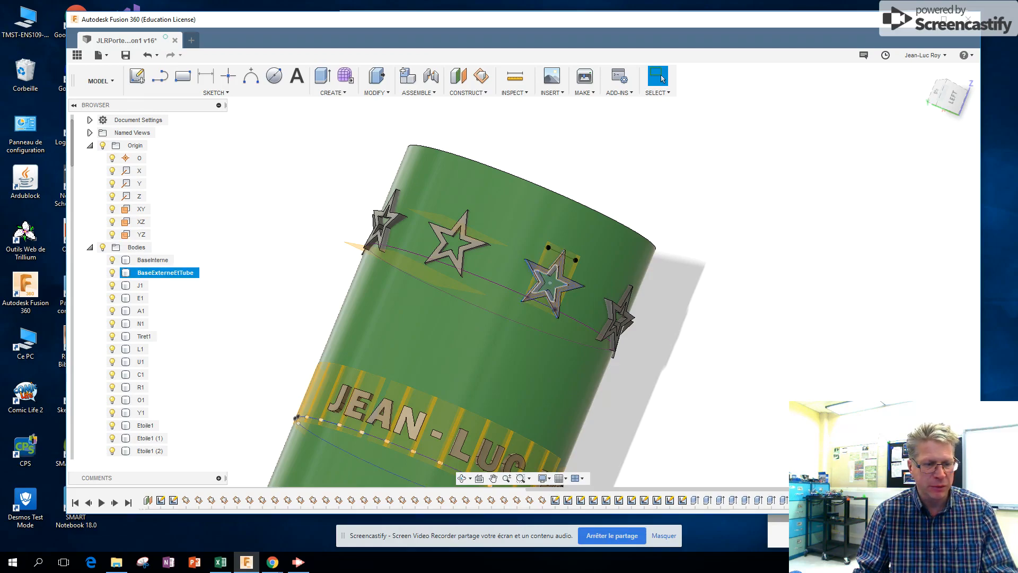
click(771, 258)
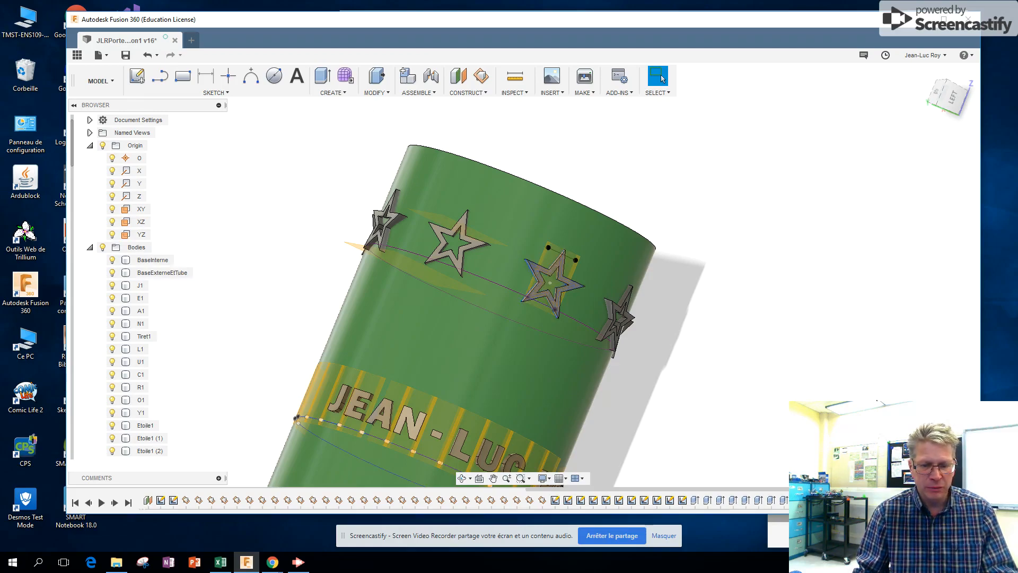
Step: Start a circular pattern of features with the small inner star feature as the object and the origin Z axis as the axis
click(377, 93)
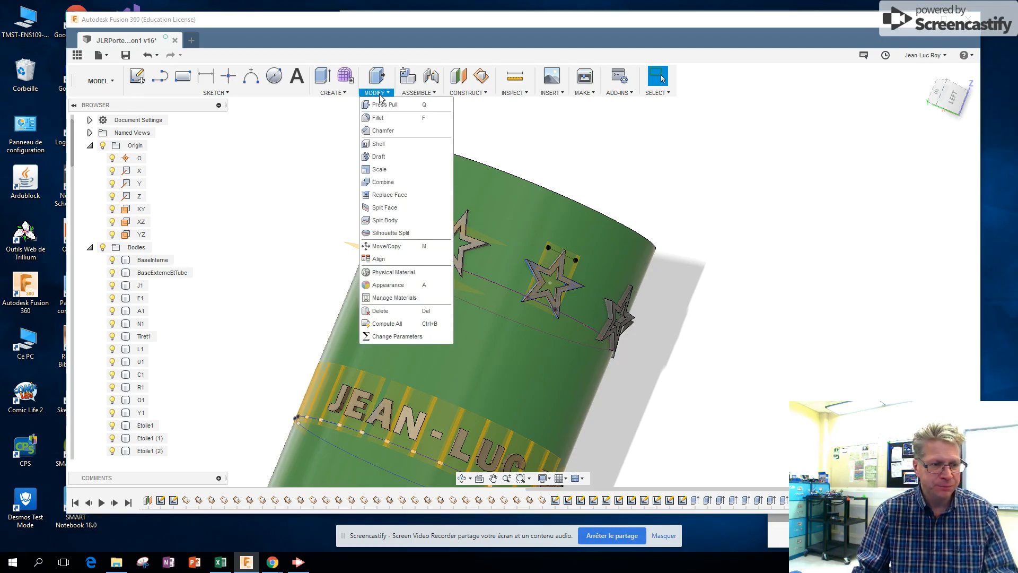
mouse_move(346, 95)
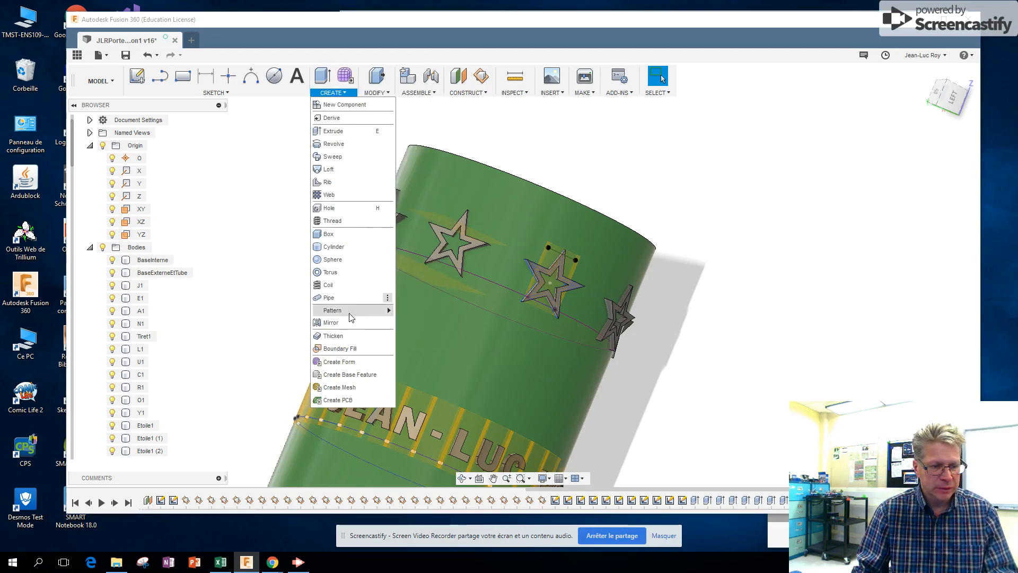
mouse_move(350, 316)
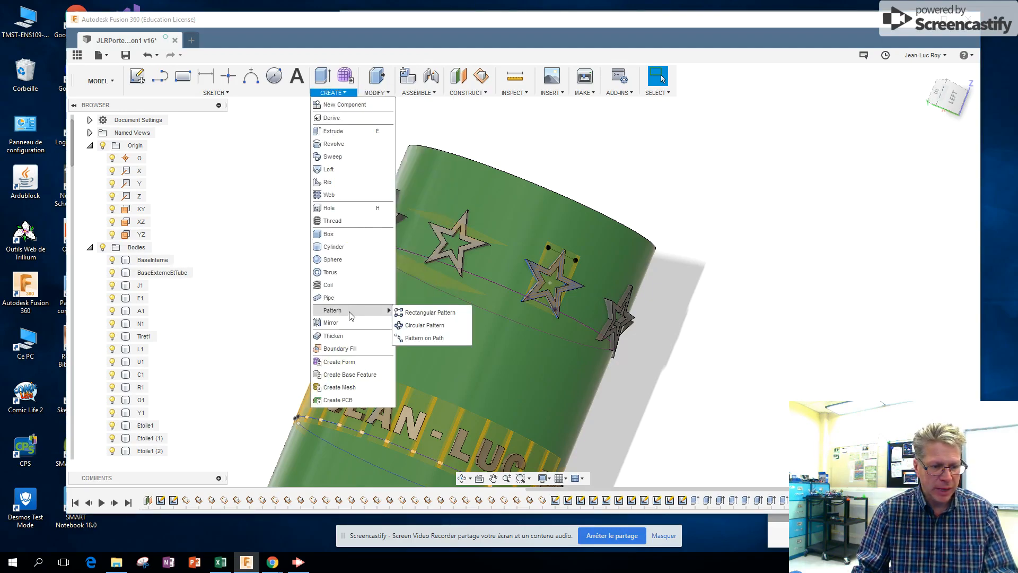
click(426, 325)
click(967, 184)
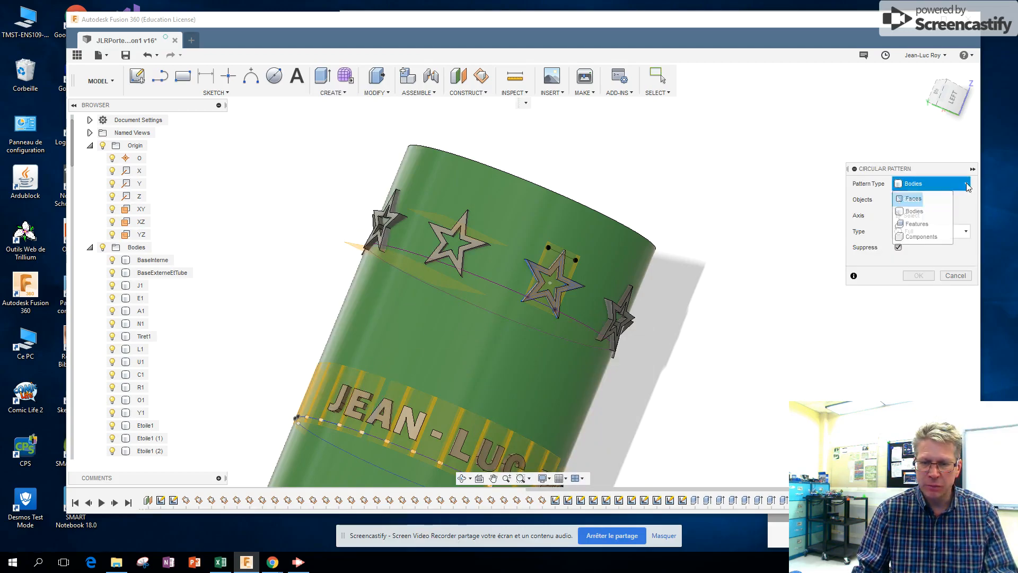
click(920, 224)
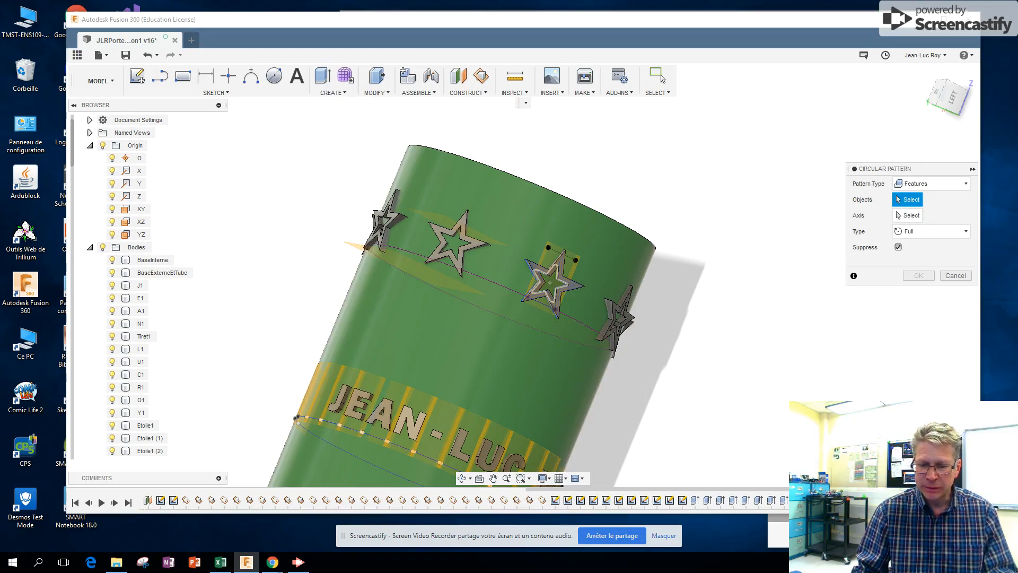
click(551, 281)
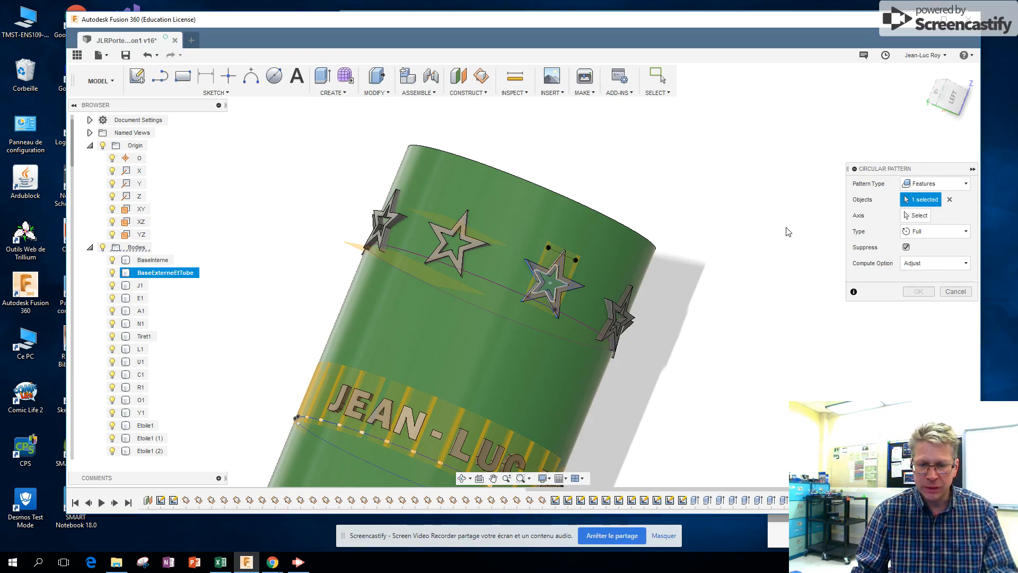
click(917, 216)
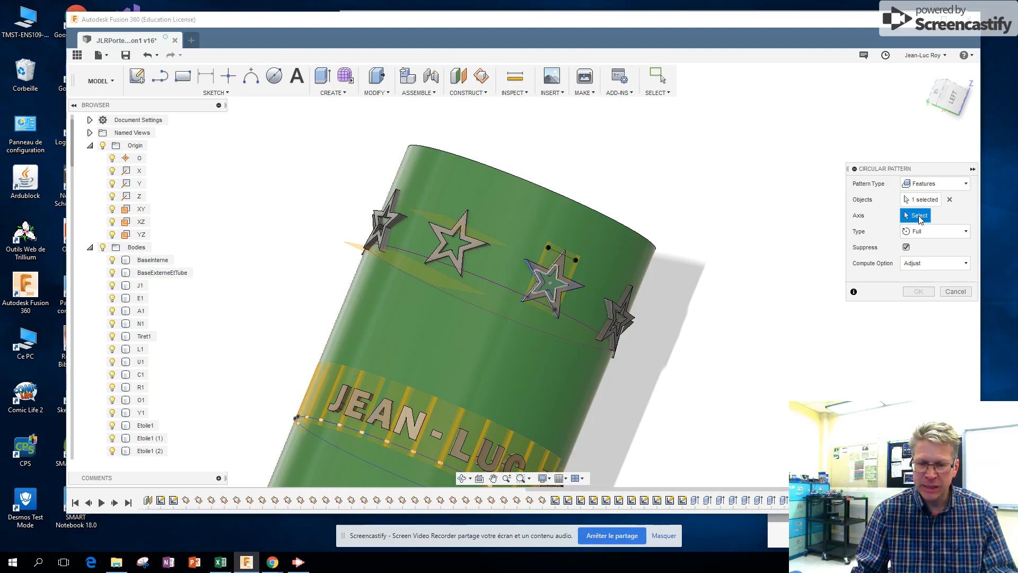
click(140, 197)
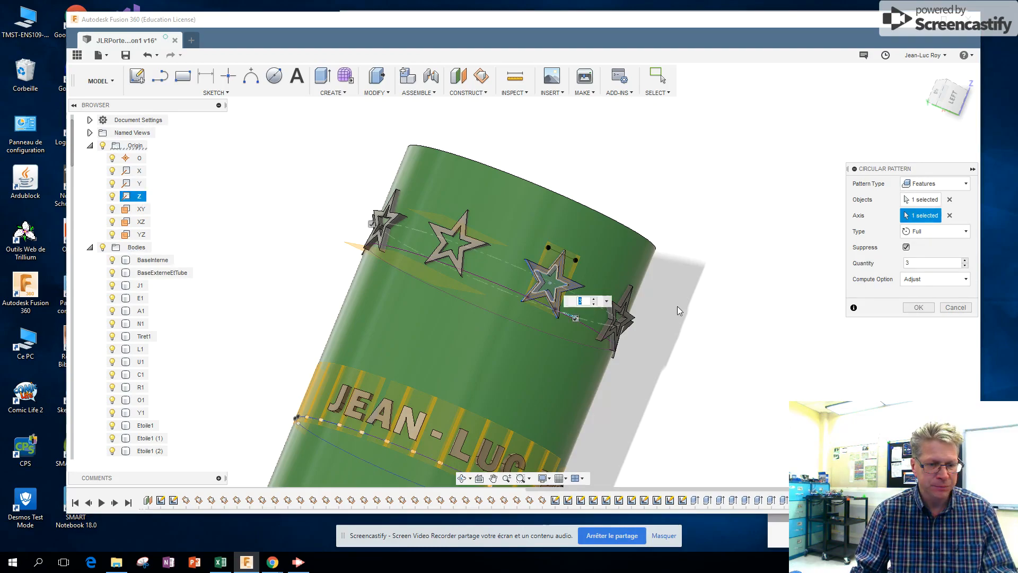
Step: Set the inner star pattern's quantity to 8 around the full tube and create the pattern
click(965, 260)
click(965, 261)
click(965, 260)
click(966, 261)
click(966, 261)
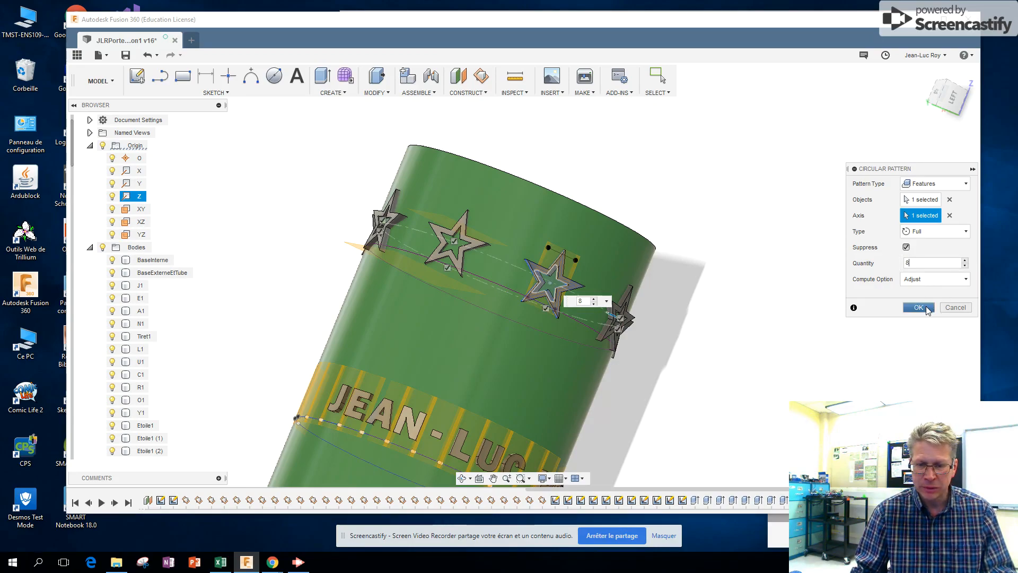
click(919, 308)
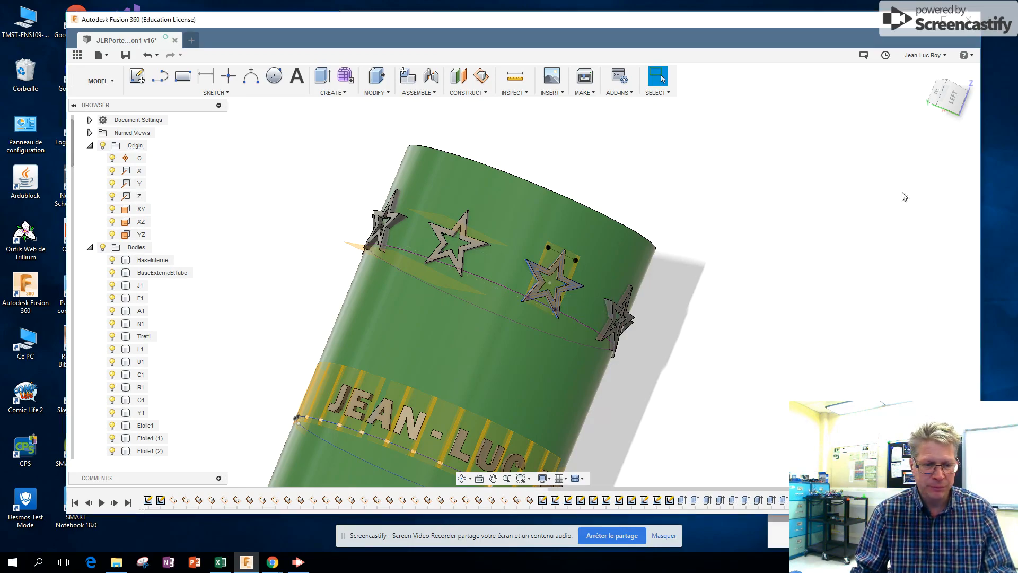
Step: Rename the first patterned star body, Etoile1 (1), as Etoile2
click(462, 477)
drag(527, 243, 464, 245)
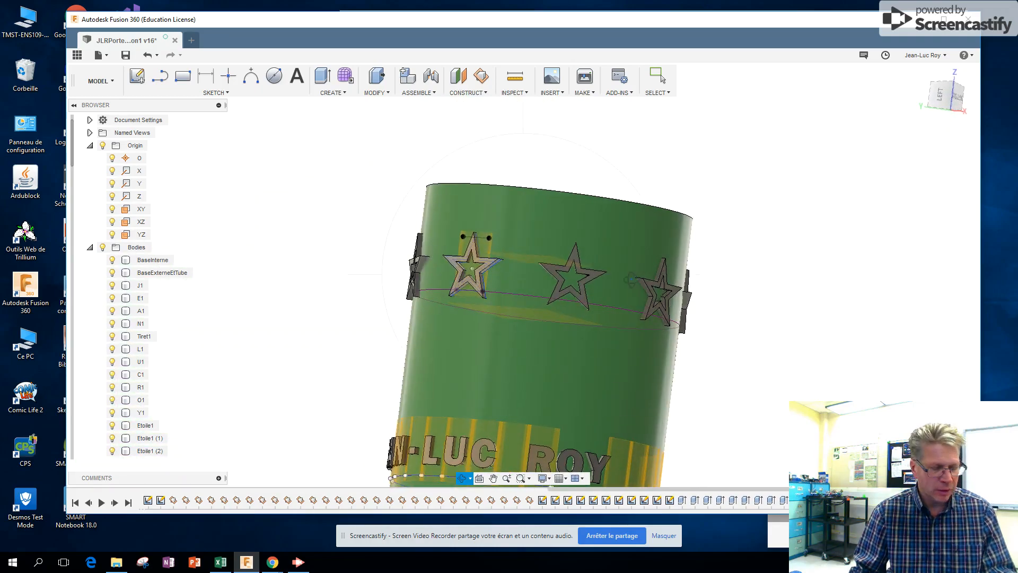
click(657, 75)
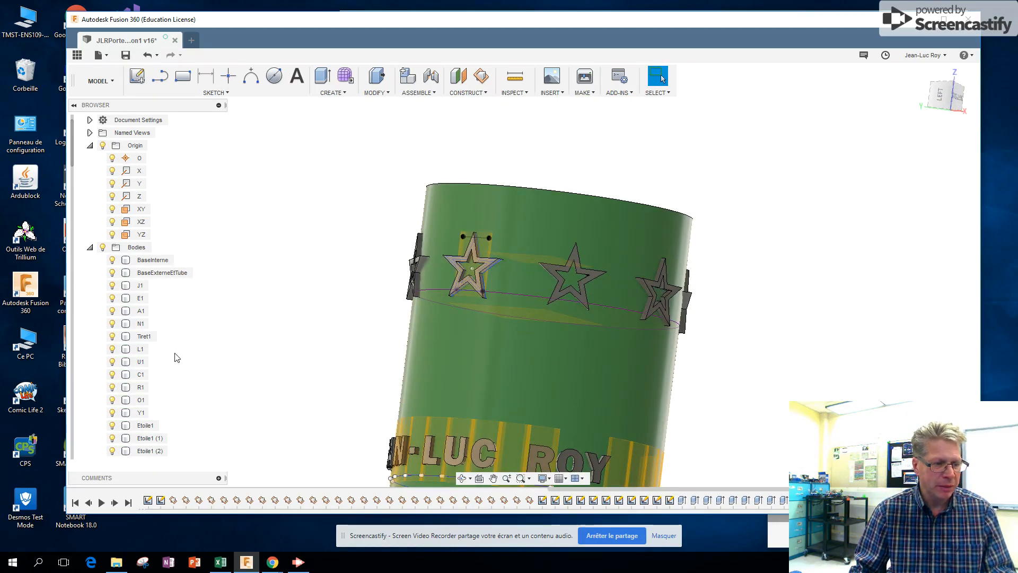
scroll(177, 357, down, 5)
scroll(171, 358, down, 3)
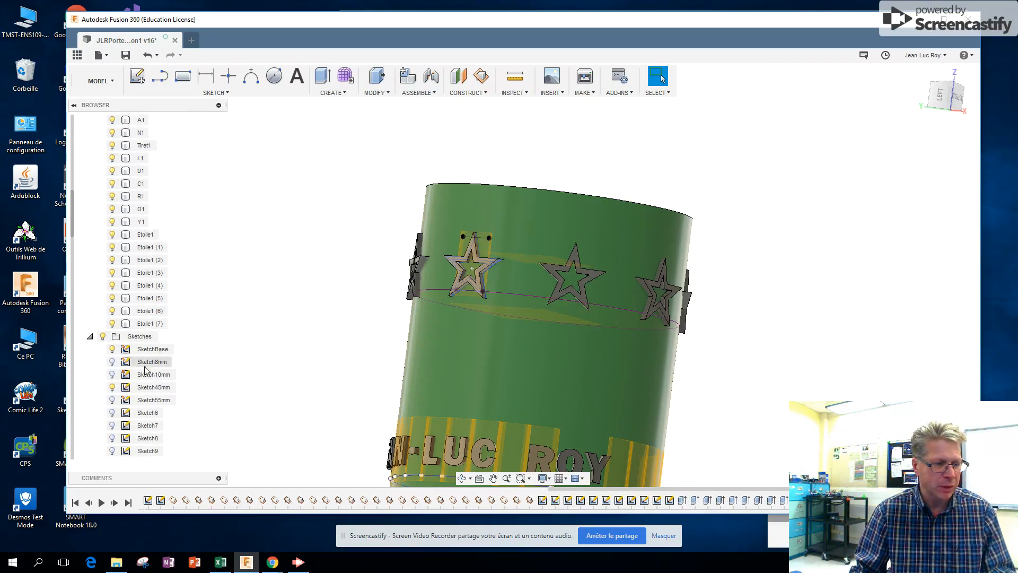
double_click(155, 248)
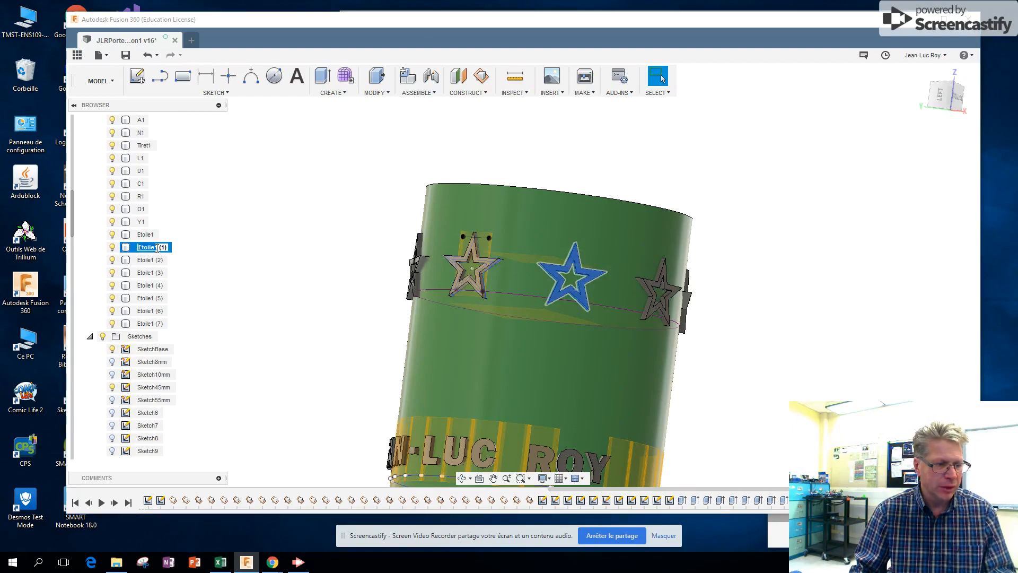
drag(154, 248, 164, 249)
text(2)
key(Return)
Step: Rename the star bodies Etoile1 (2) and Etoile1 (3) as Etoile3 and Etoile4
double_click(156, 260)
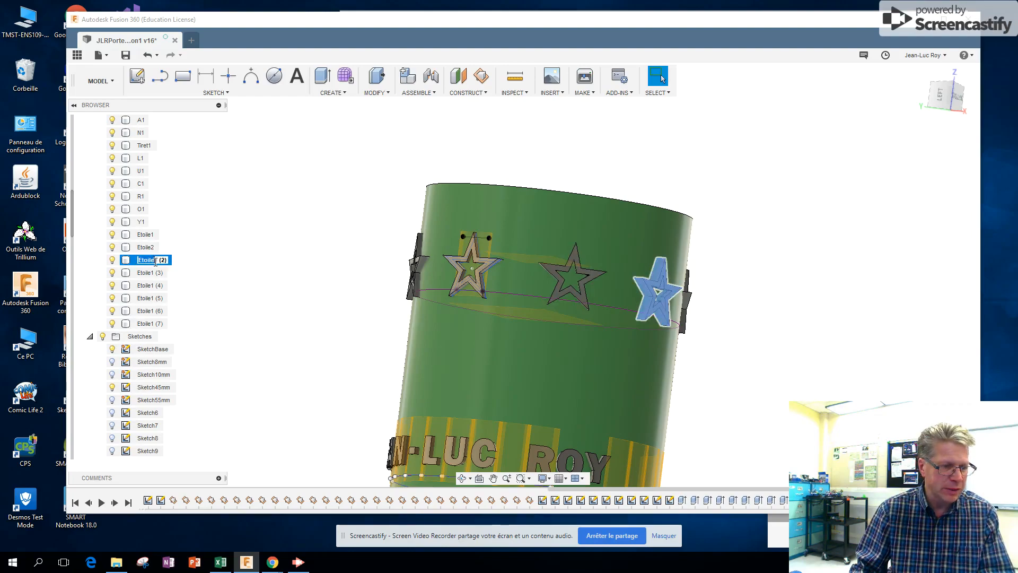
drag(158, 261, 162, 262)
key(BackSpace)
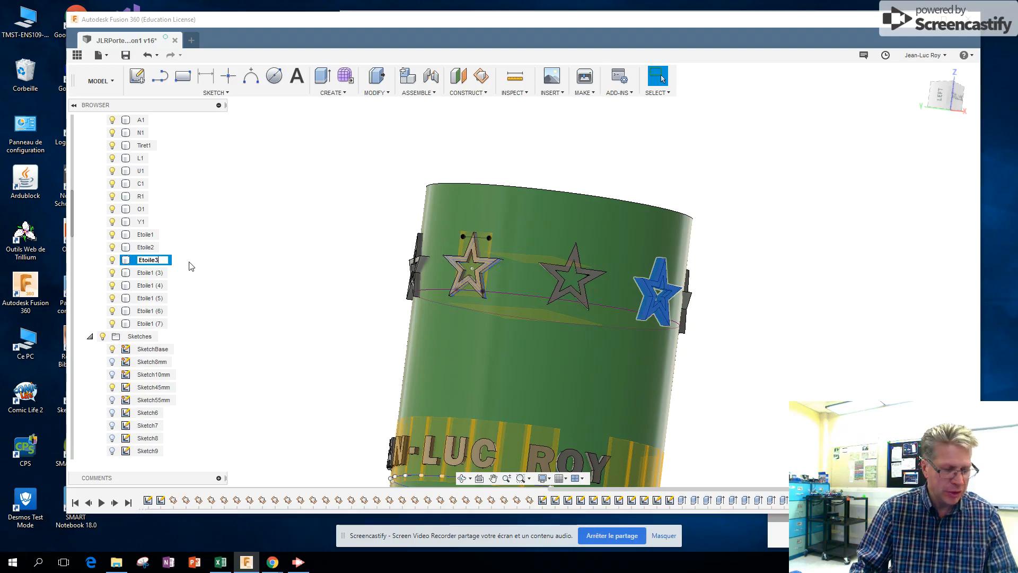
key(Return)
double_click(156, 272)
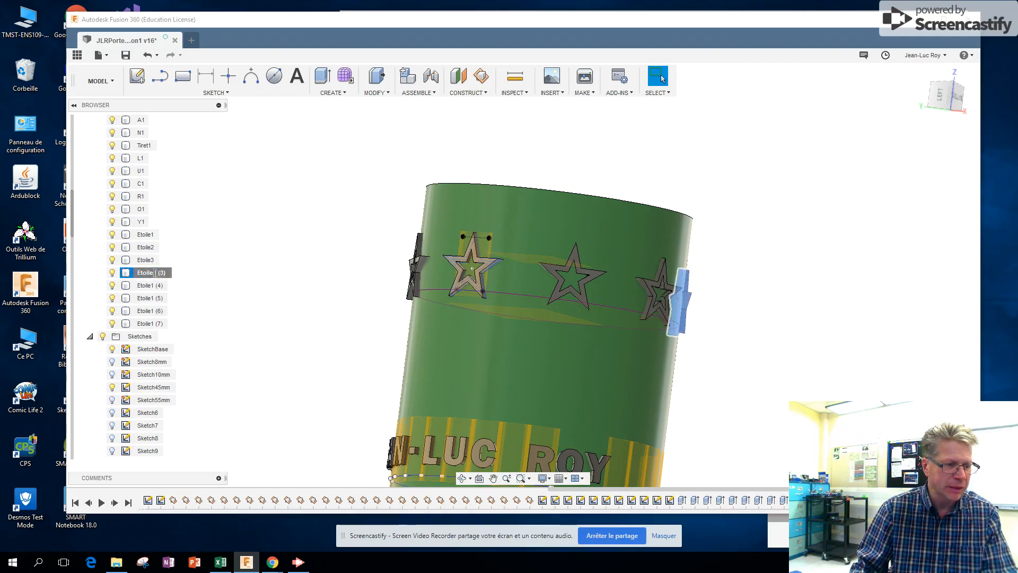
drag(156, 272, 176, 275)
text(4)
key(Return)
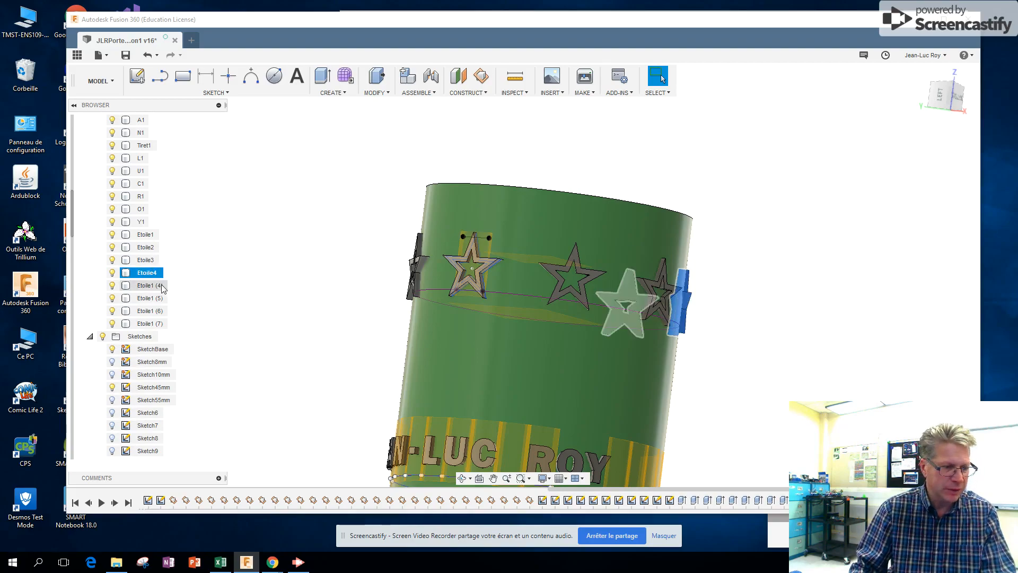
Step: Rename the star bodies Etoile1 (4) and Etoile1 (5) as Etoile5 and Etoile6
click(159, 286)
double_click(159, 286)
drag(154, 285, 178, 286)
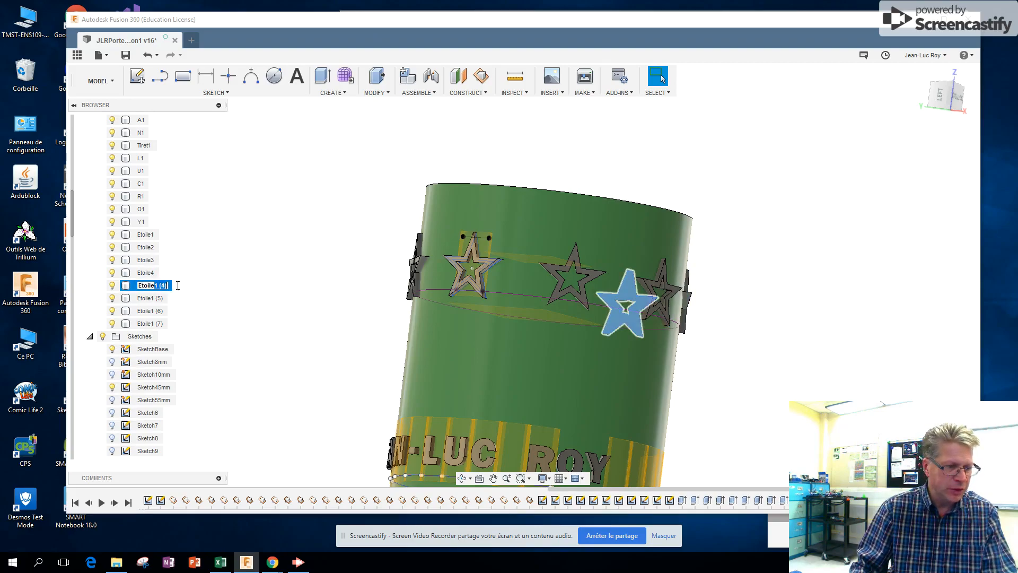
text(5)
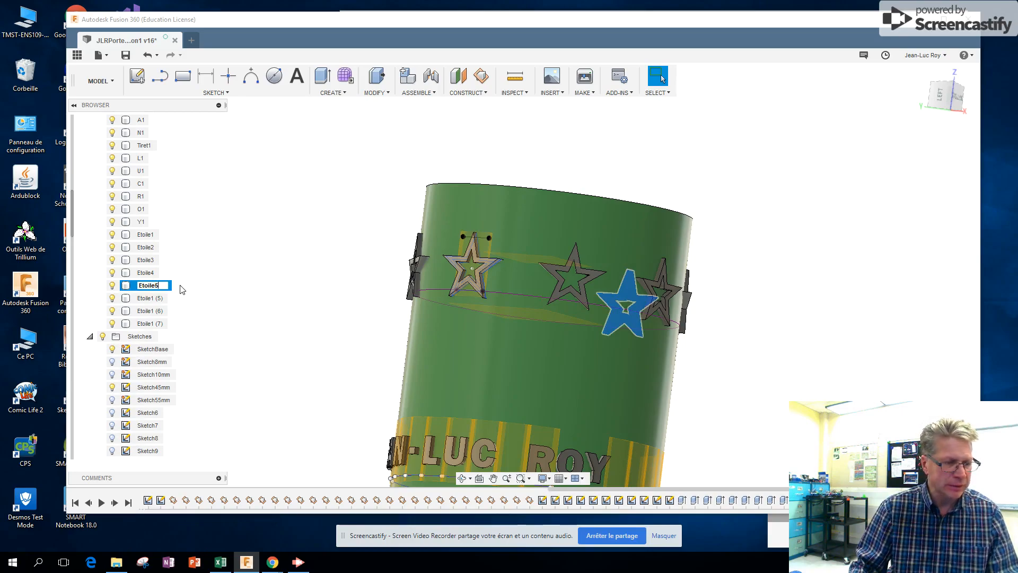
key(Return)
click(156, 298)
double_click(155, 298)
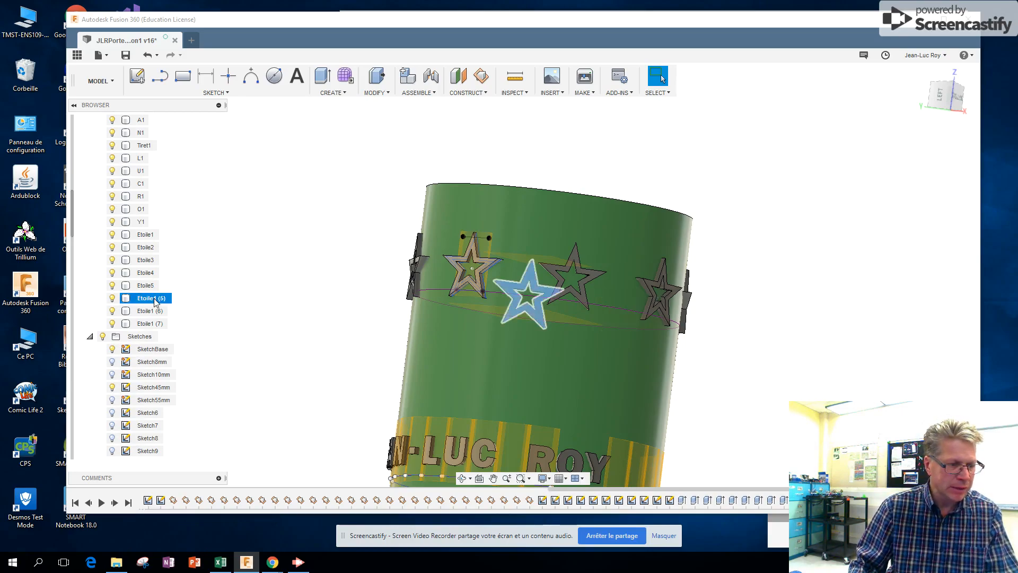
drag(156, 298, 182, 303)
text(6)
key(Return)
Step: Rename the star bodies Etoile1 (6) and Etoile1 (7) as Etoile7 and Etoile8, and clear the body selection
click(155, 311)
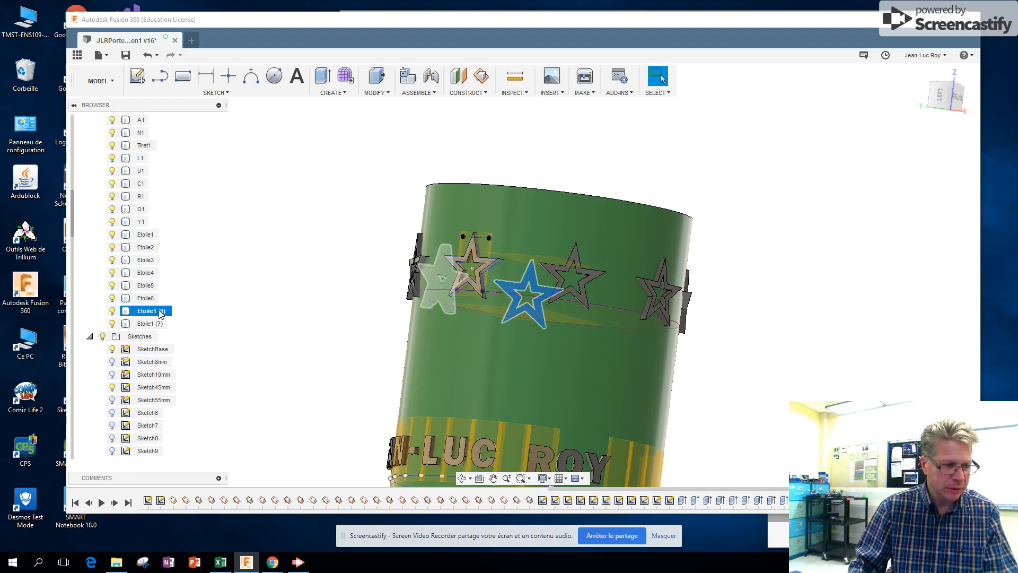
double_click(155, 311)
drag(156, 311, 194, 316)
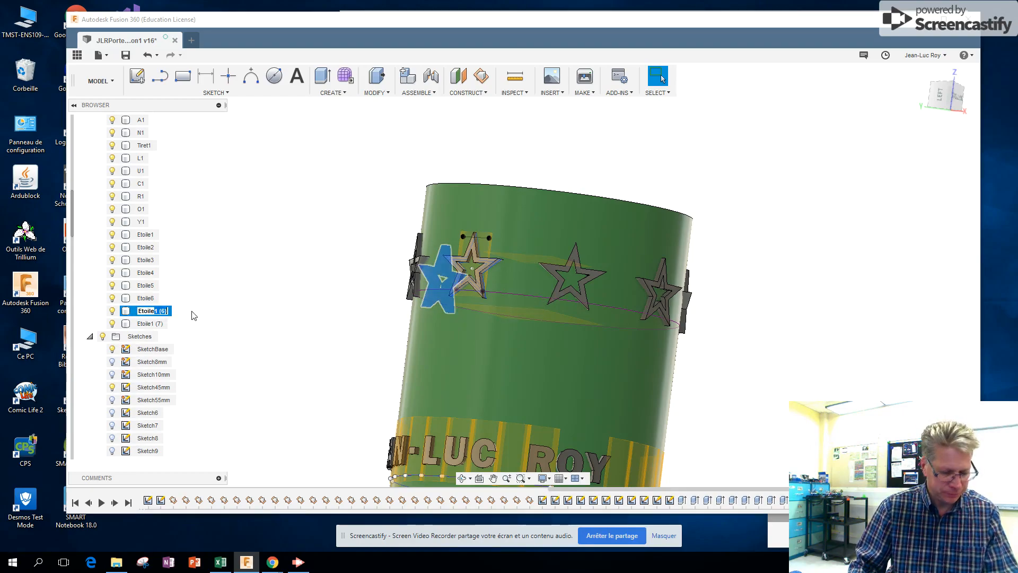
text(7)
key(Return)
click(156, 324)
double_click(157, 323)
drag(157, 322, 177, 327)
text(8)
key(Return)
click(175, 326)
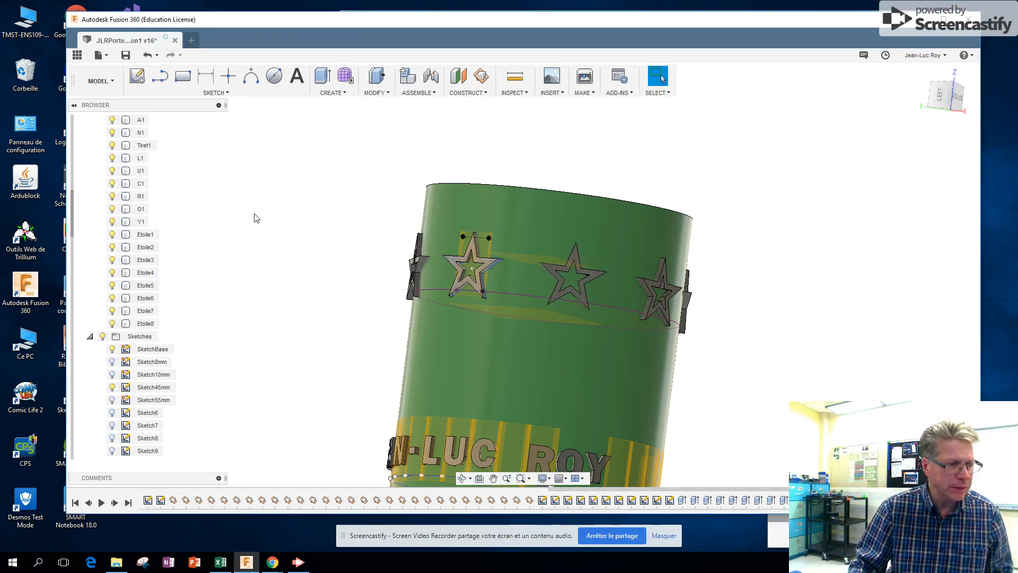
Step: Save the design as a new version with the description JLRPorteCrayon1
click(126, 54)
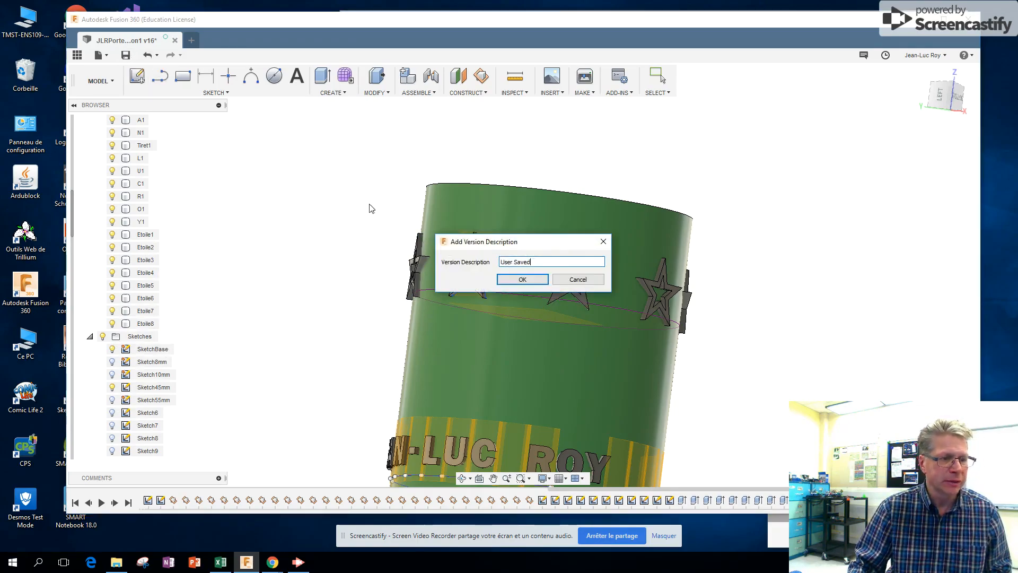
drag(533, 266, 425, 260)
text(JLR)
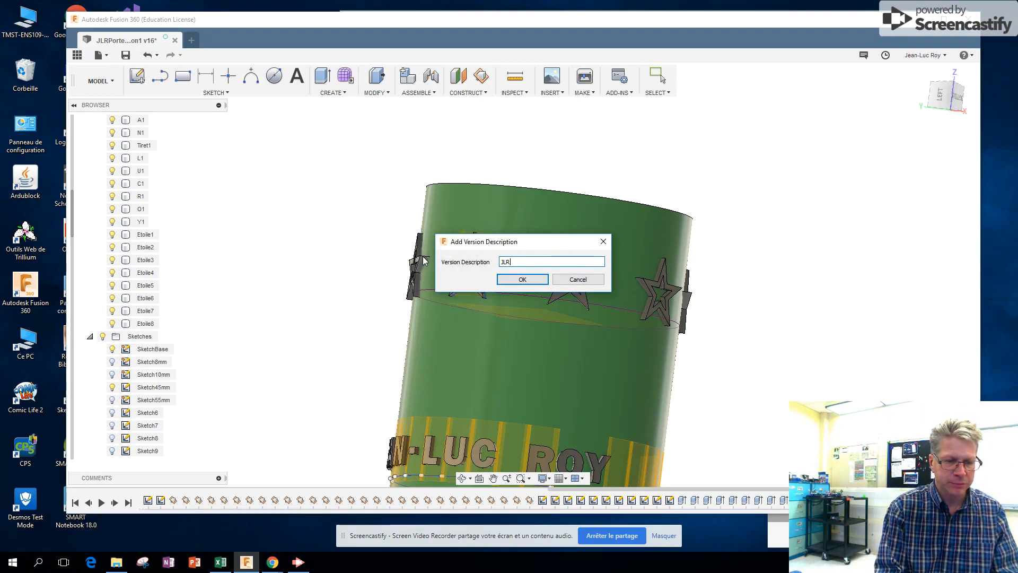
text(PorteCrayon1)
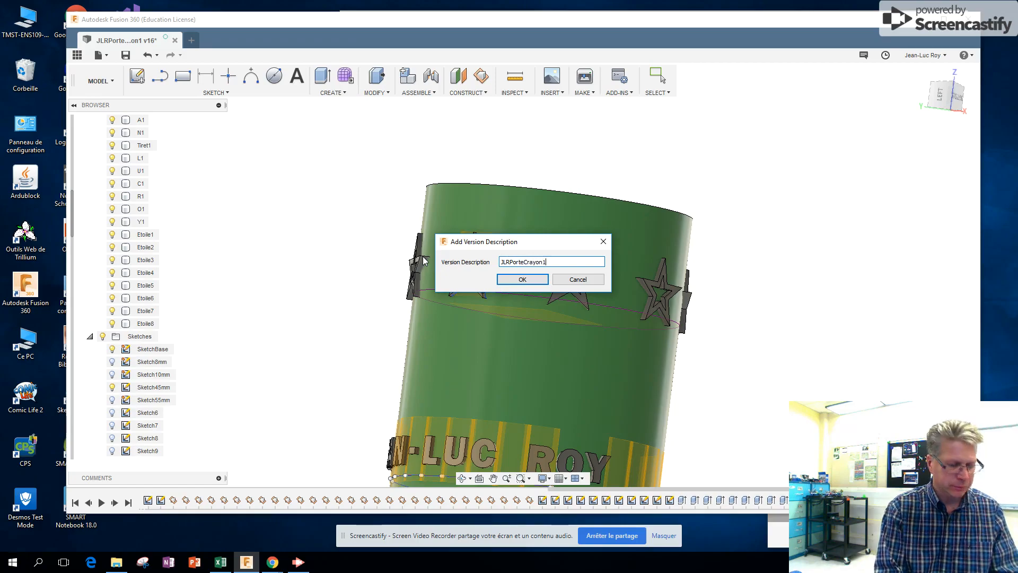
click(538, 276)
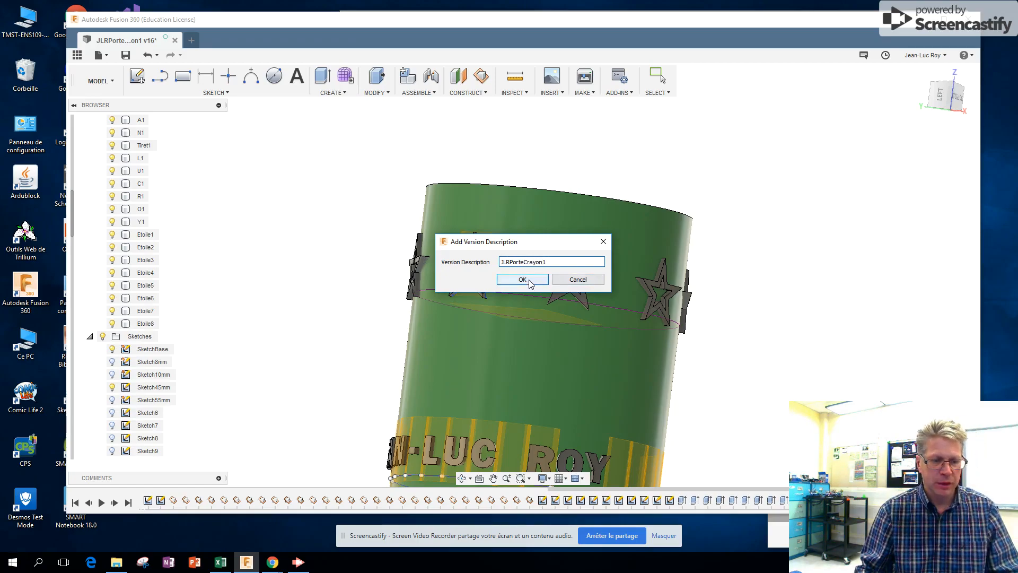